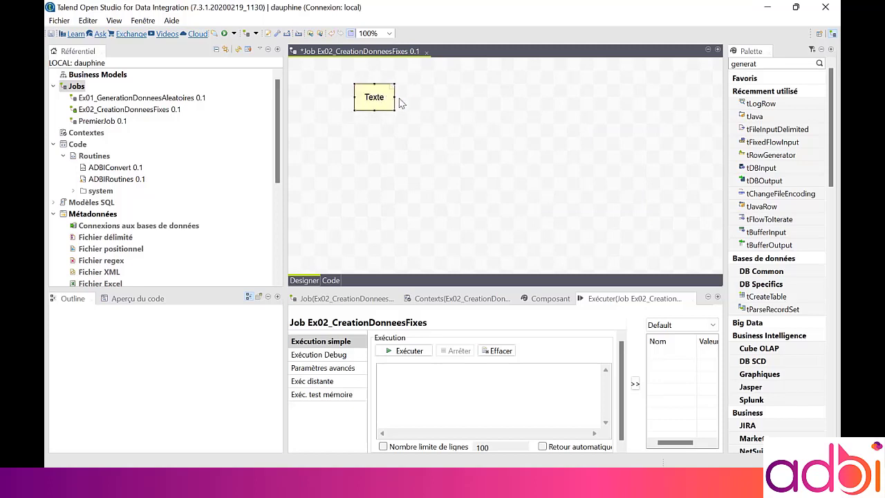
Step: Widen the note on the job canvas and set its text to "Creation Donnees Fixes"
left_click_drag(395, 101, 527, 102)
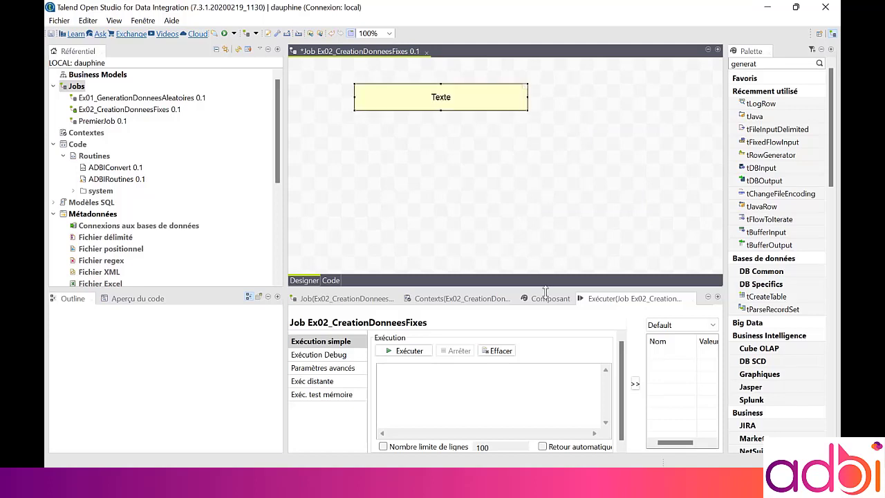
left_click(549, 301)
double_click(465, 419)
type("Creation Donnees Fixes")
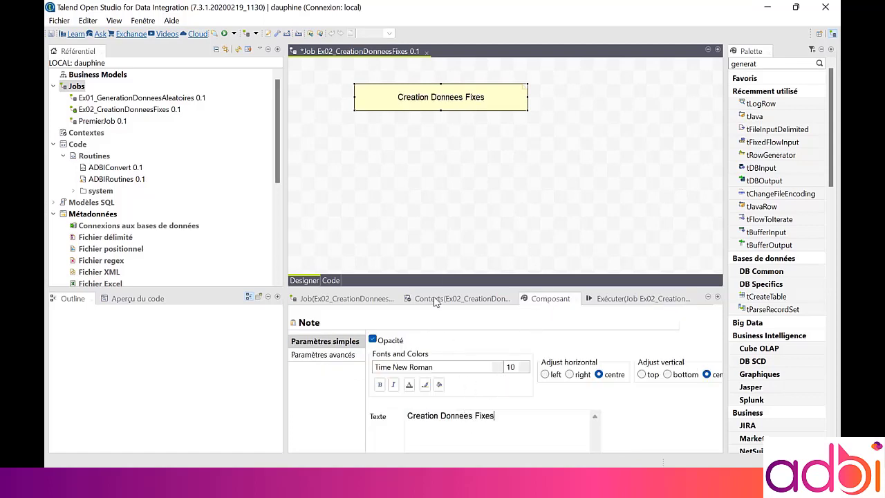
Step: Add a tFixedFlowInput component to the job and place it below the left part of the note
left_click(418, 180)
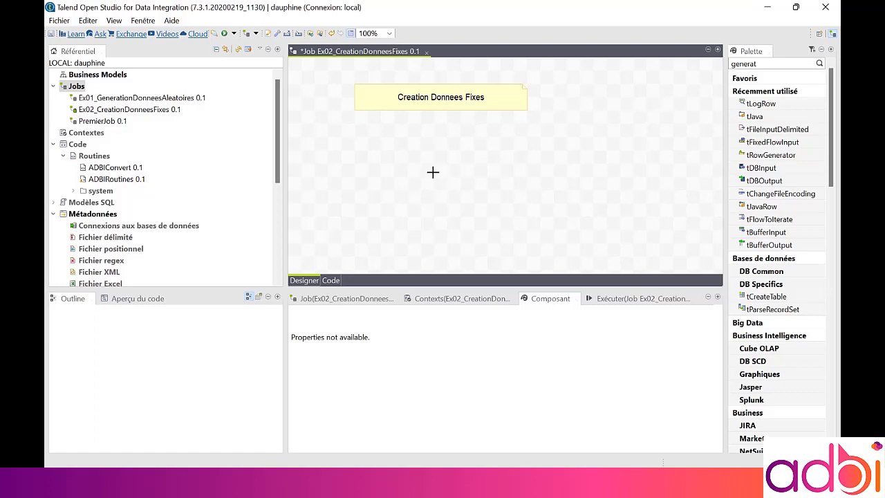
type("fi")
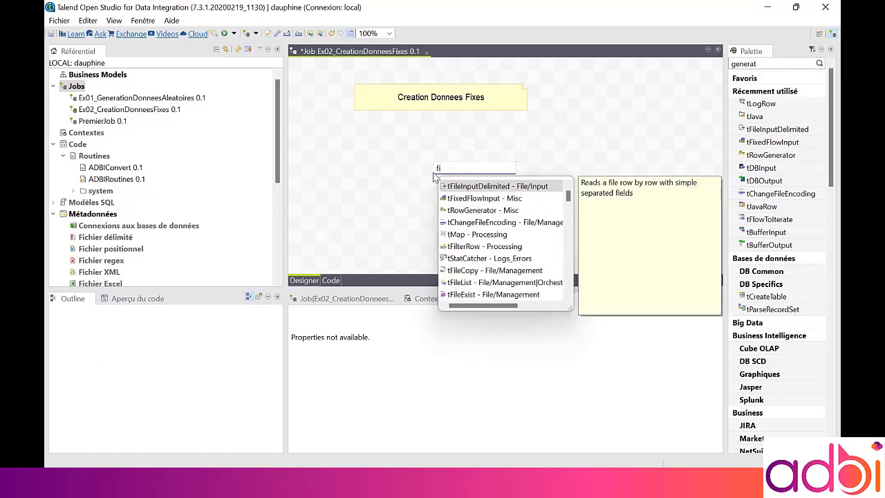
type("xe")
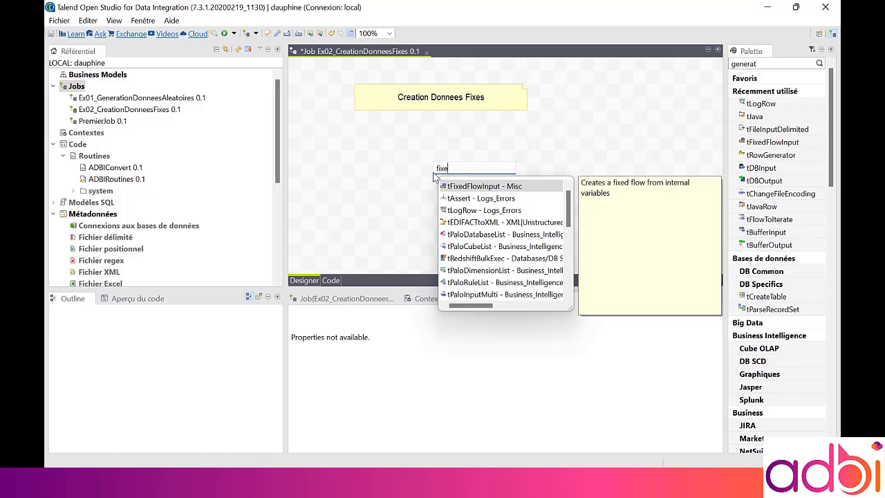
key("Return")
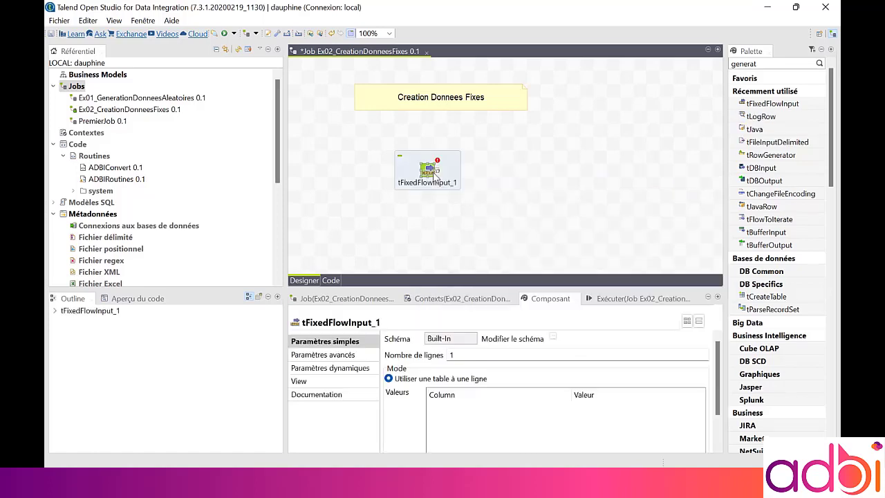
left_click_drag(430, 173, 378, 175)
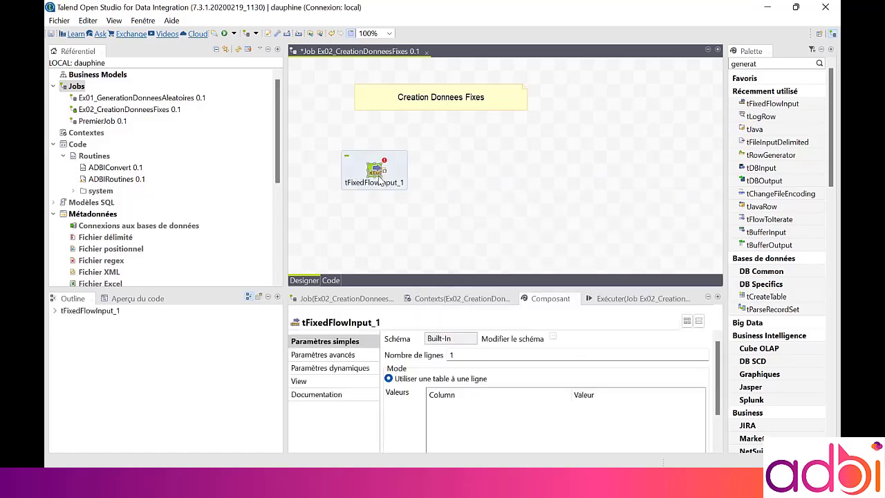
Step: Add a tLogRow component to the right of tFixedFlowInput_1 and connect the input to it with a Main row
left_click(454, 177)
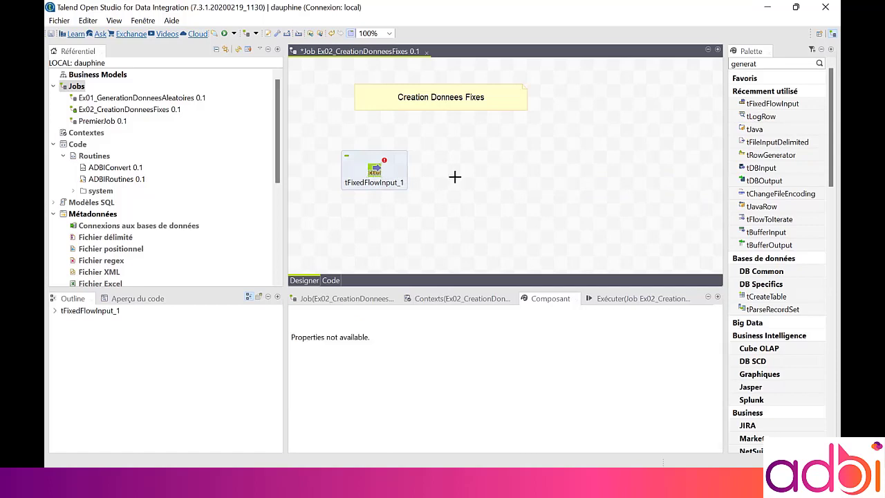
type("tlog")
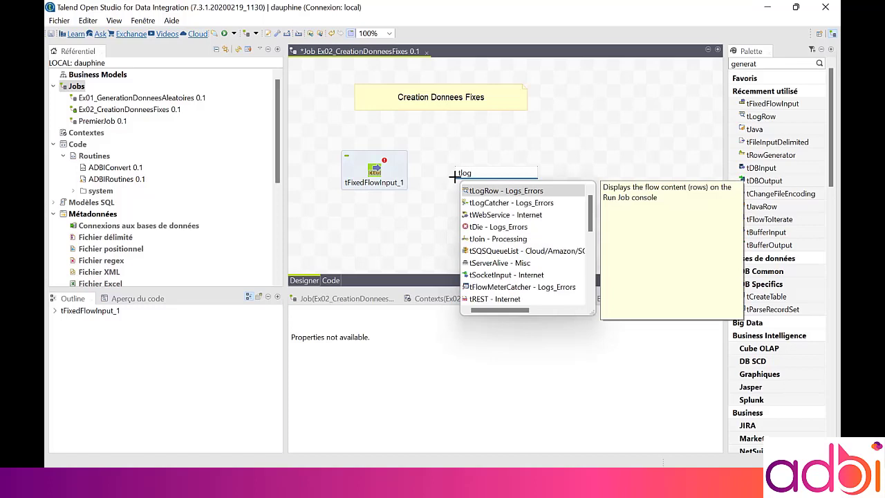
key("Return")
left_click_drag(454, 177, 493, 177)
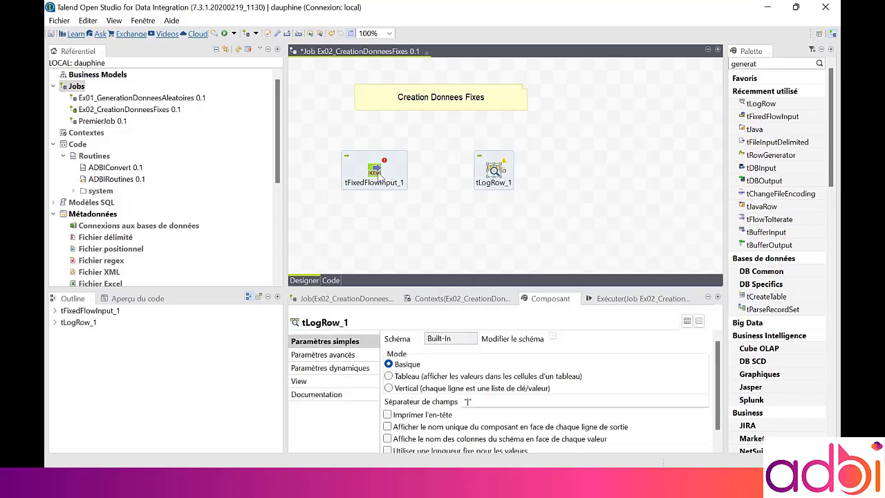
left_click(385, 176)
left_click_drag(385, 172, 492, 173)
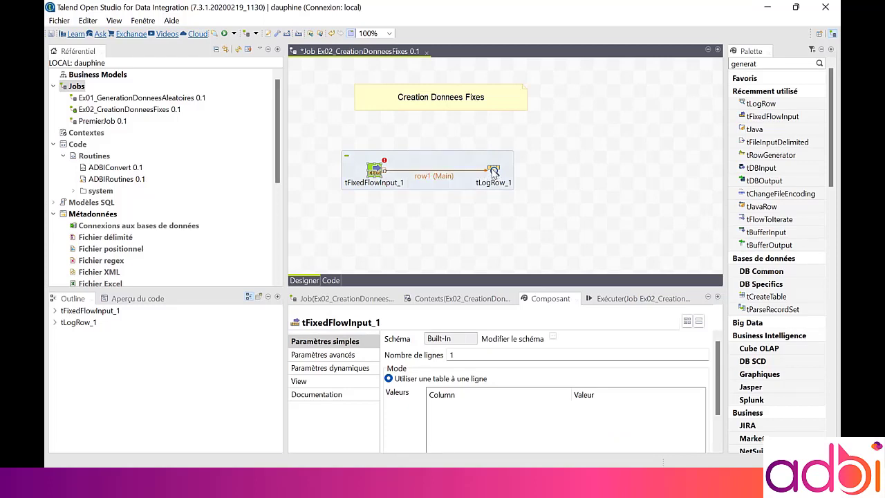
Step: Show the subjob title and set it to "Creation Donnees Fixes"
left_click(432, 166)
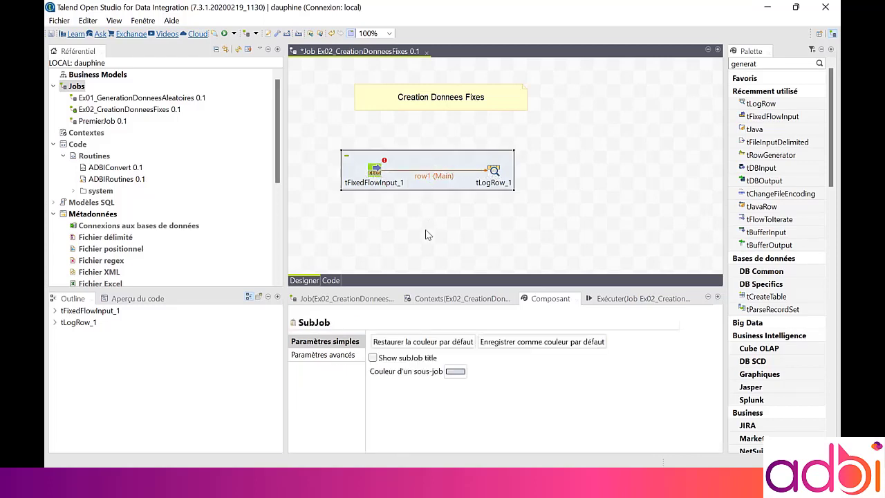
left_click(415, 358)
left_click(429, 371)
type("Creation Donnees Fixes")
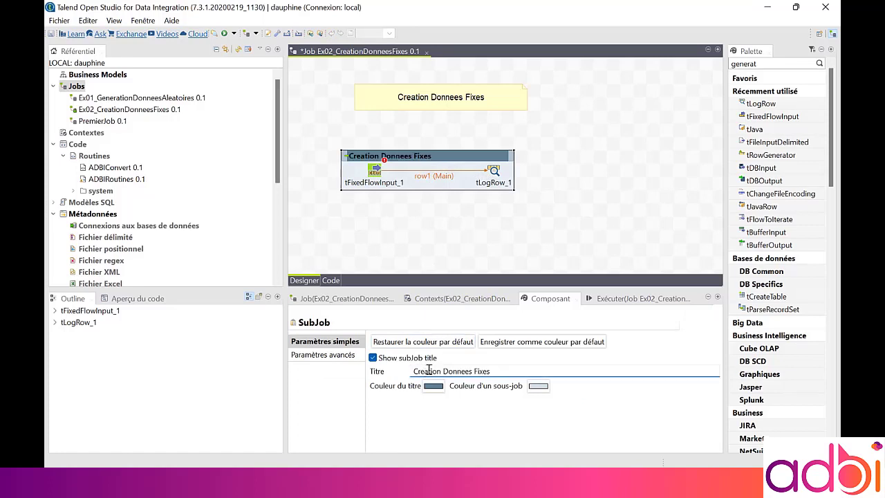
Step: Set the label format of tFixedFlowInput_1 to "__UNIQUE_NAME__<br>Types magasins"
left_click(376, 183)
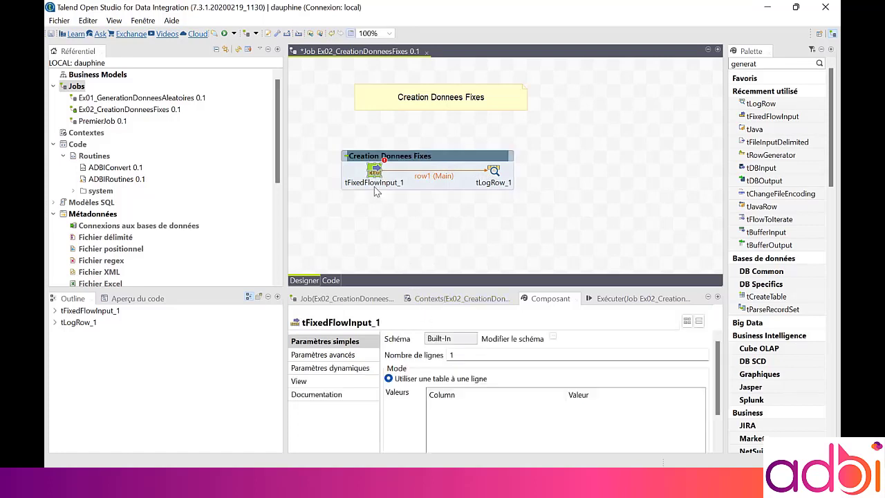
left_click(315, 382)
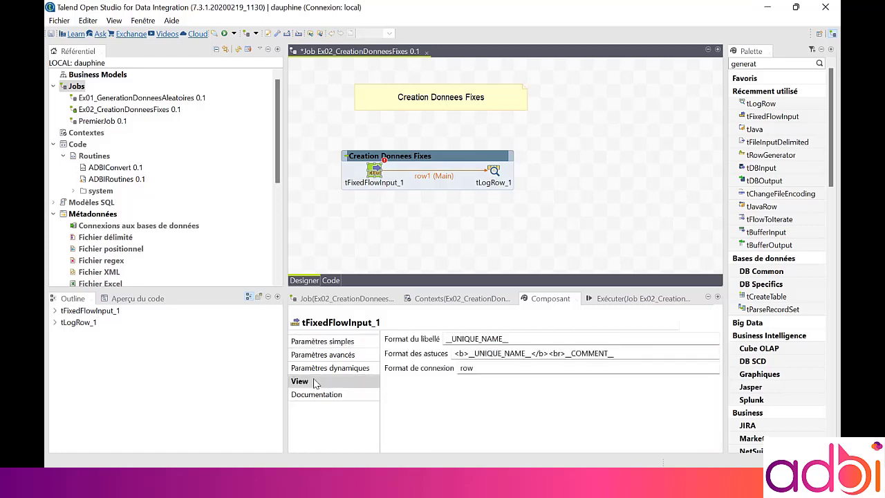
left_click(522, 339)
type("<br")
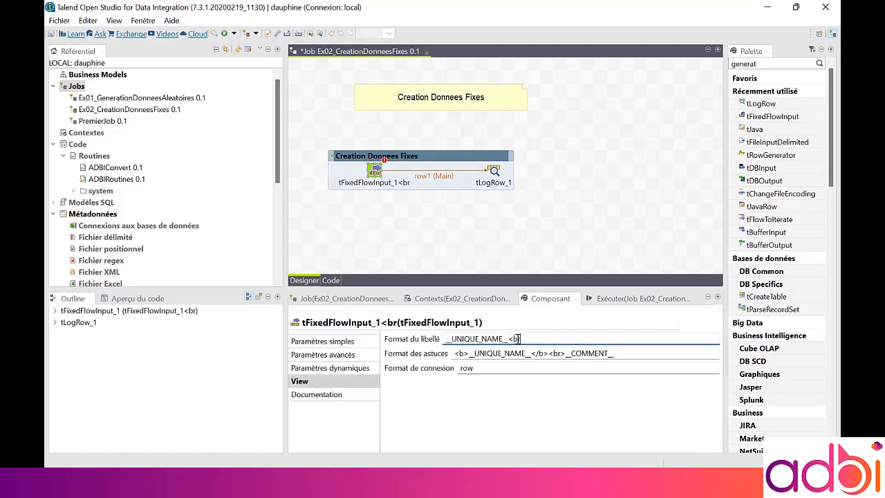
type(">Ty")
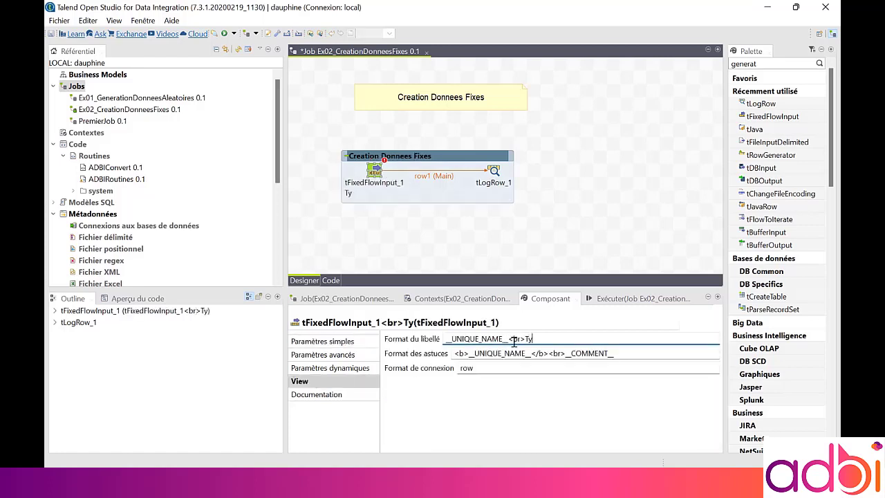
type("pes magasins")
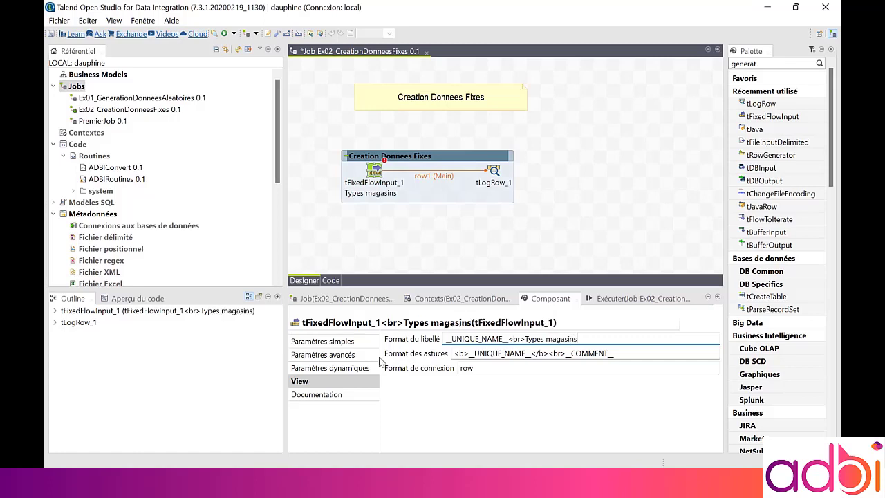
Step: Add an id column to the schema of tFixedFlowInput_1, with type int | Integer and marked as key
left_click(325, 341)
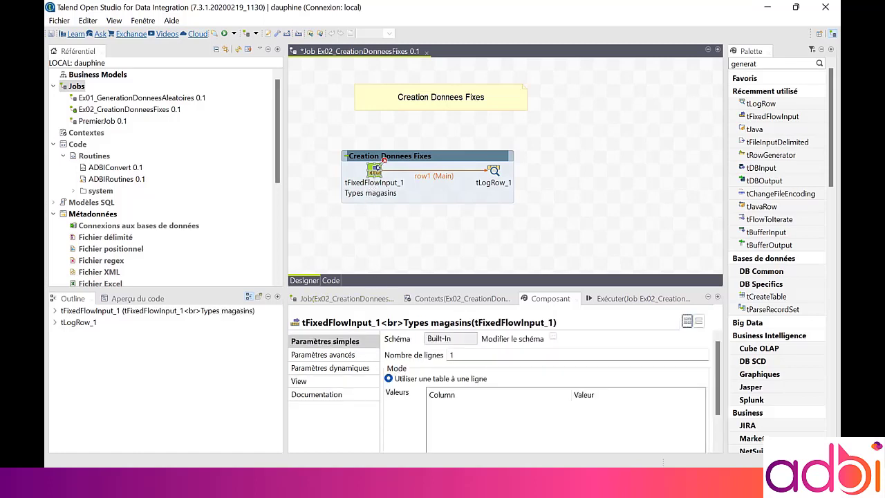
mouse_move(386, 164)
left_click(553, 338)
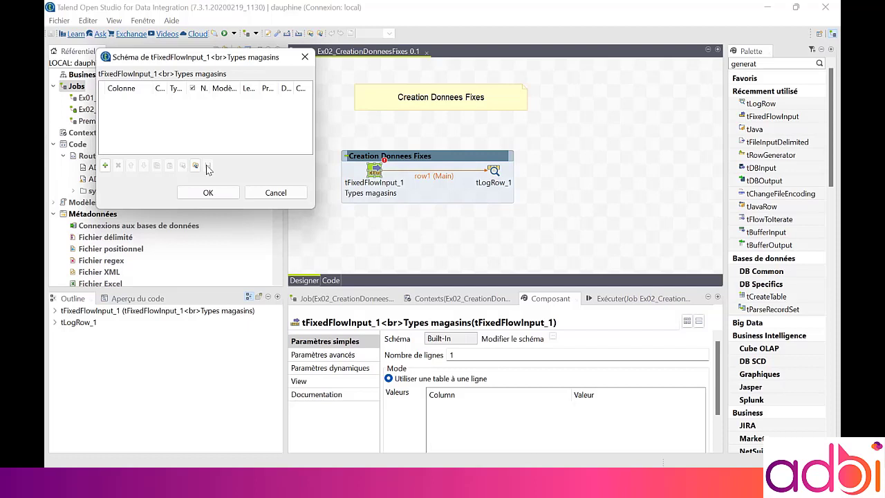
left_click(105, 166)
left_click(131, 101)
type("id")
key("Return")
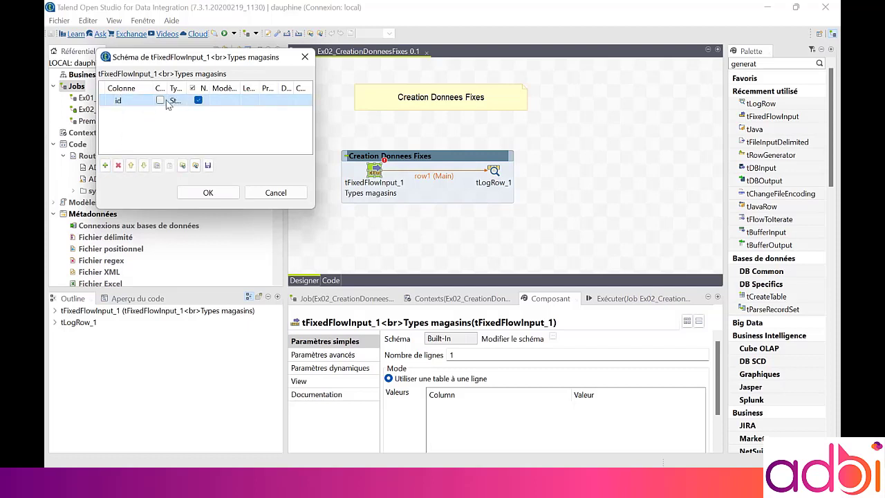
left_click(174, 101)
left_click(177, 101)
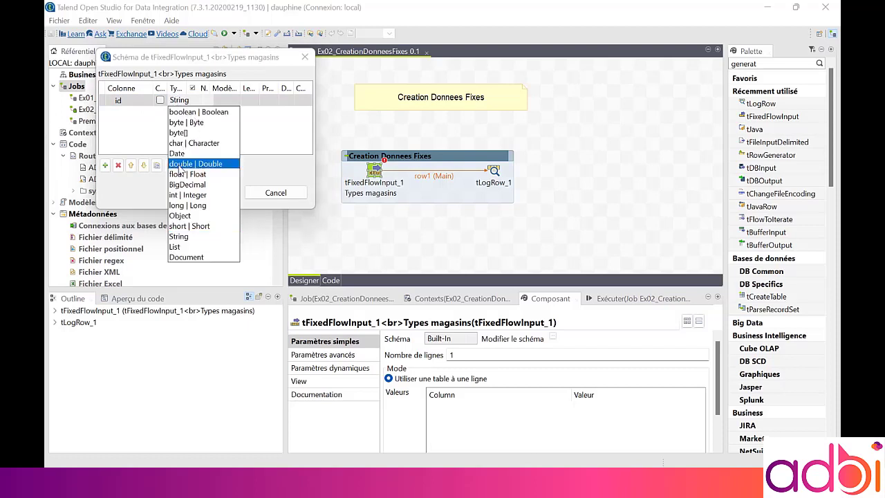
left_click(186, 194)
left_click(159, 101)
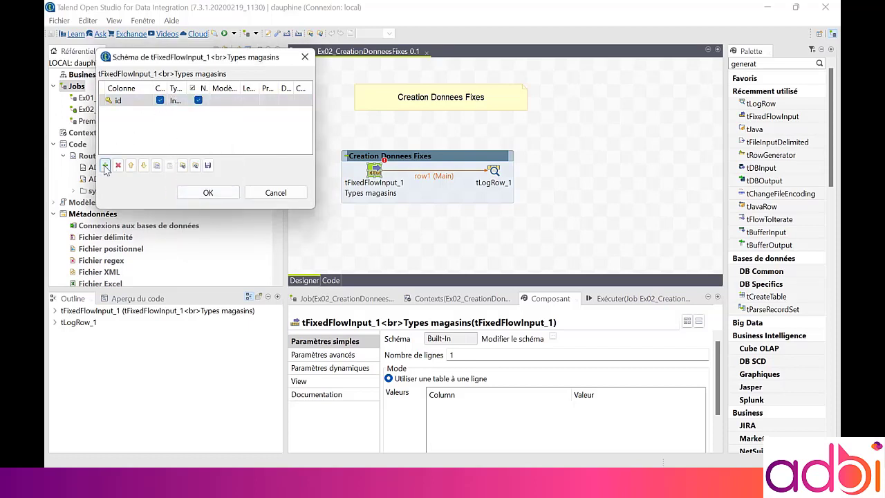
Step: Add a libelle column to the schema, then validate the schema and propagate the changes
left_click(106, 166)
left_click(133, 116)
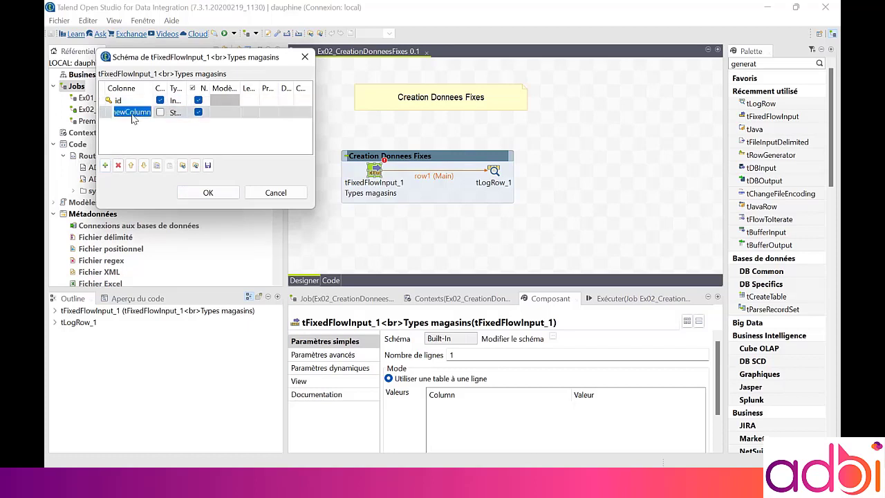
type("libelle")
key("Return")
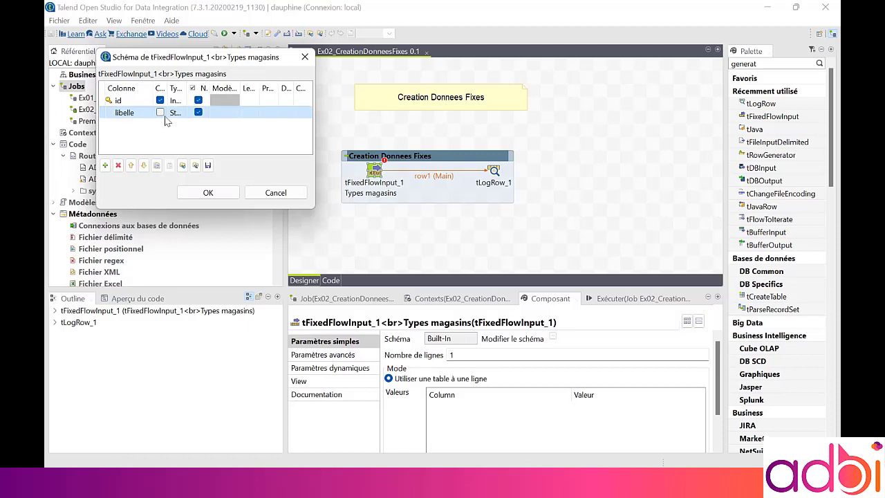
left_click(208, 192)
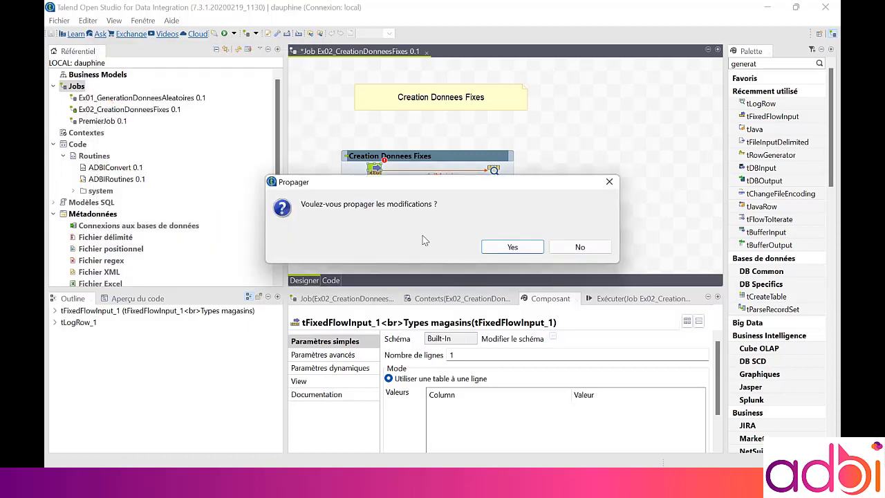
left_click(512, 247)
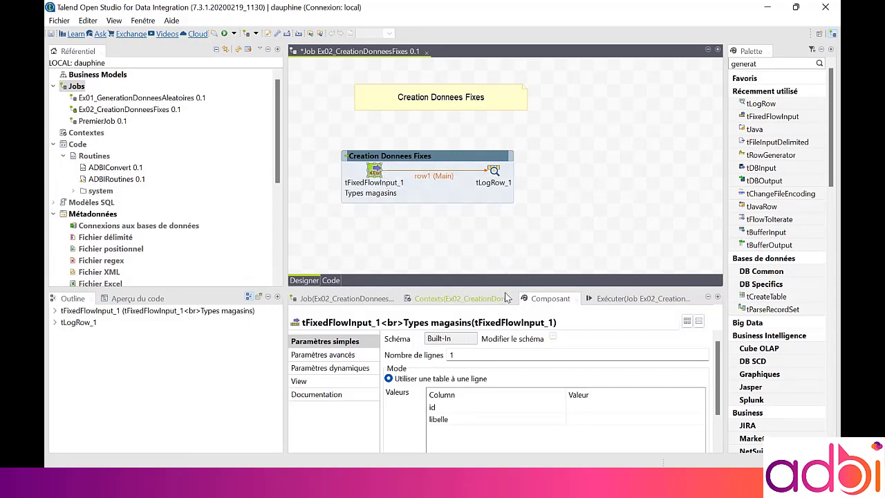
Step: Switch the input mode to "Utiliser une table à plusieurs lignes" and add three rows to the values table
left_click_drag(504, 285, 493, 232)
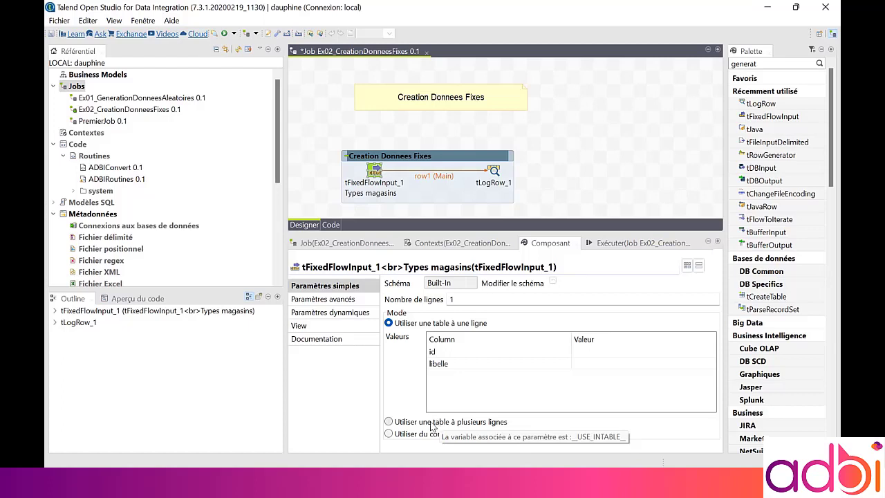
left_click(430, 423)
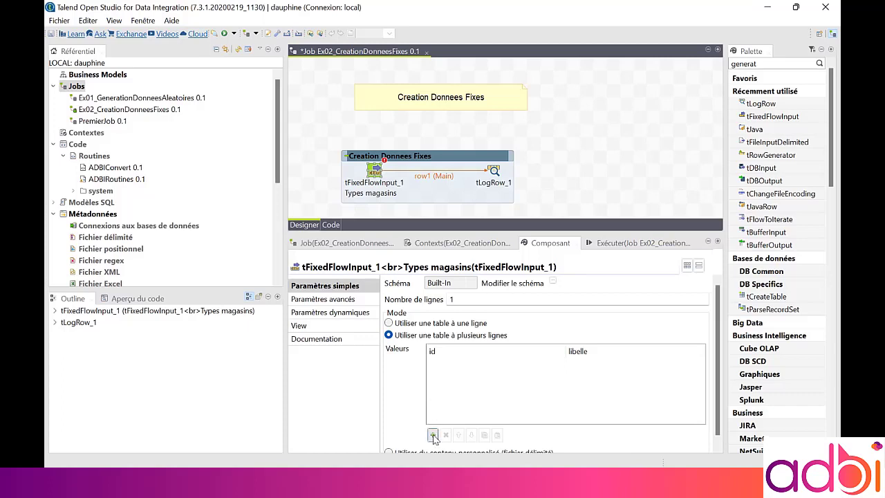
left_click(432, 434)
left_click(432, 435)
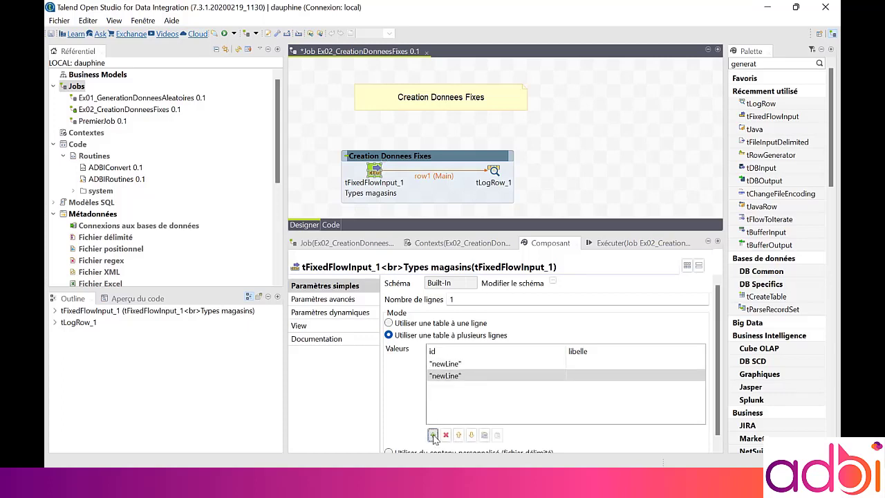
left_click(432, 435)
Step: Set the id values of the three rows to 1, 2 and 3
left_click(482, 362)
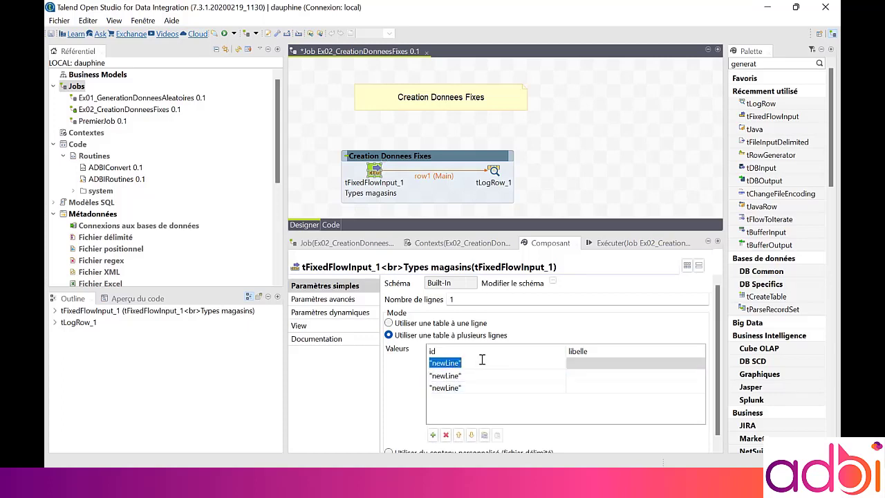
type("1")
left_click(479, 374)
type("2")
left_click(477, 386)
type("3")
Step: Fill the libelle values of rows 1 to 3 with Restaurant, Snack and Magasin
left_click(572, 363)
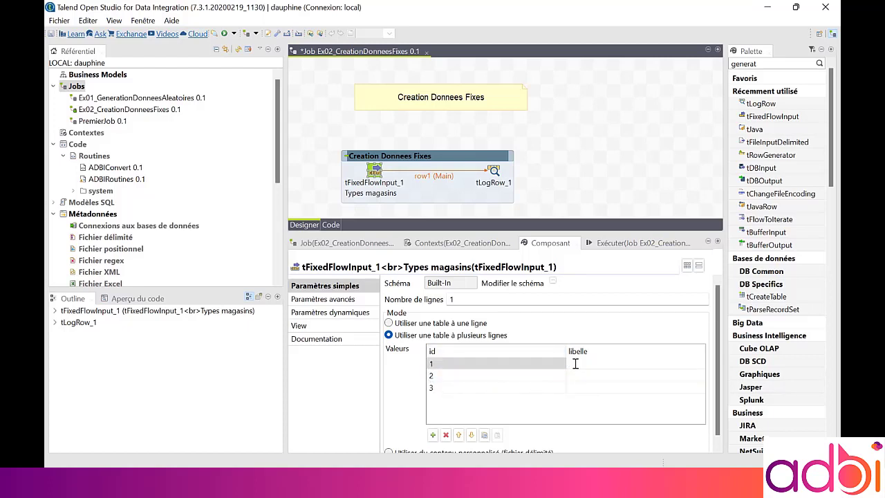
type("Restaurant")
left_click(579, 375)
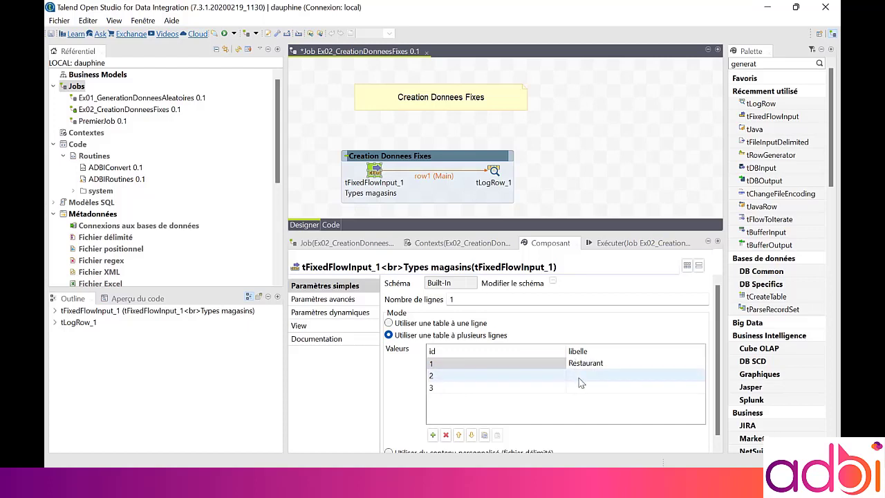
type("Snack")
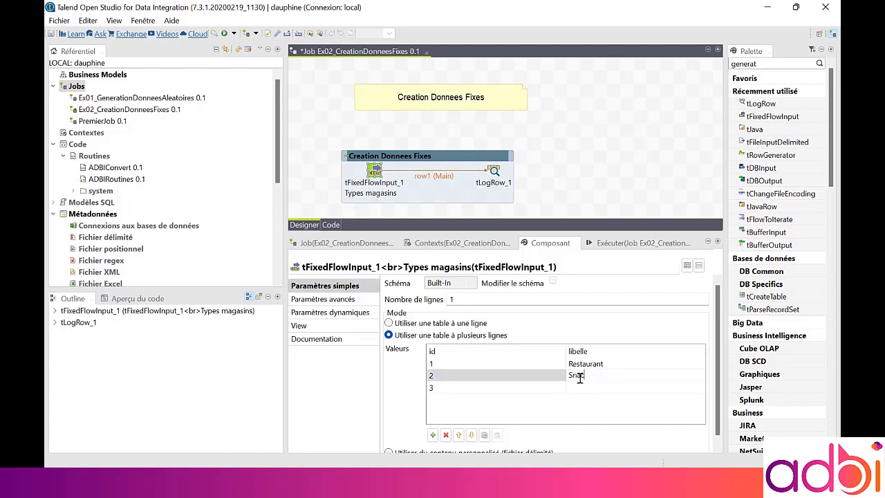
left_click(581, 388)
type("Magasin")
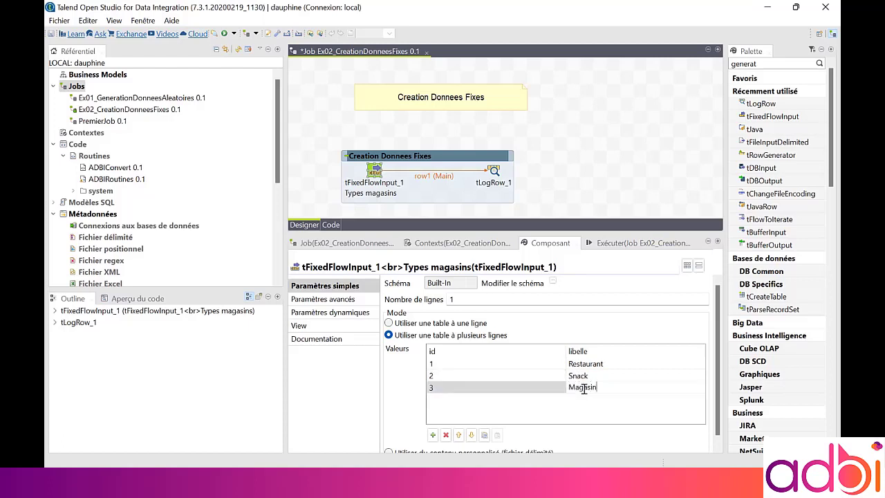
Step: Confirm the third row's libelle value, then examine the errors flagged on the libelle assignments in the job's generated code
key("Return")
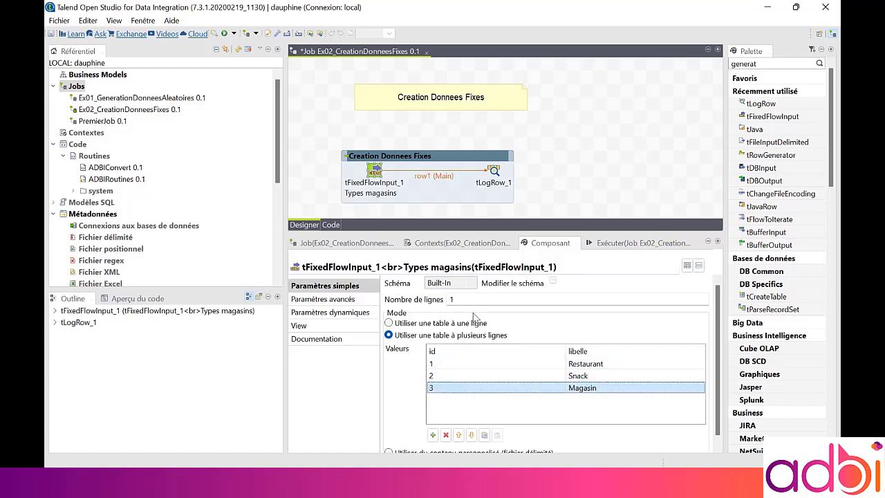
left_click(331, 226)
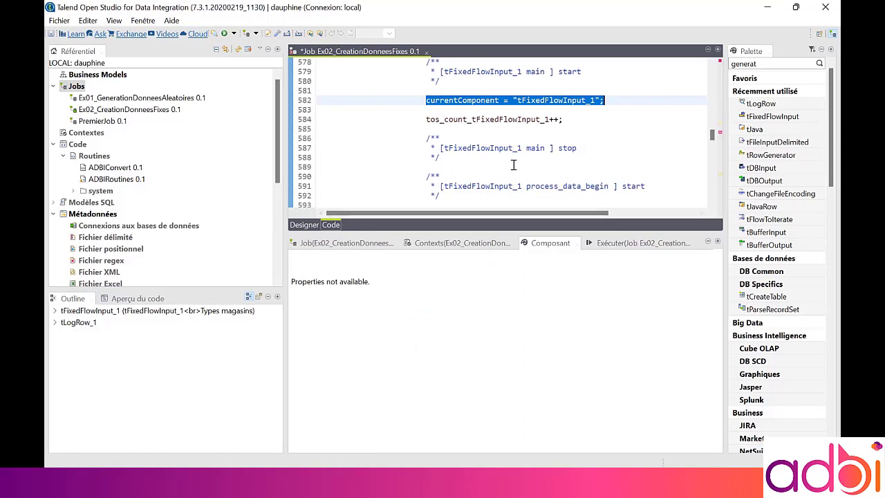
left_click(719, 135)
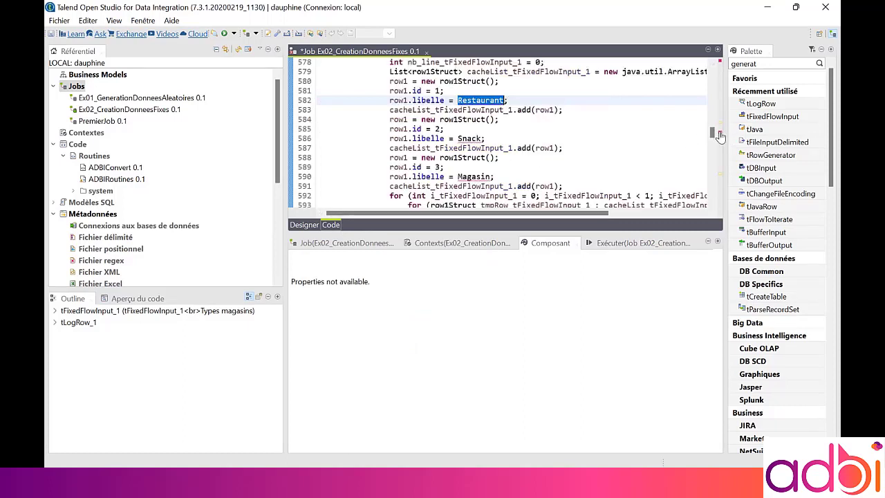
left_click(426, 119)
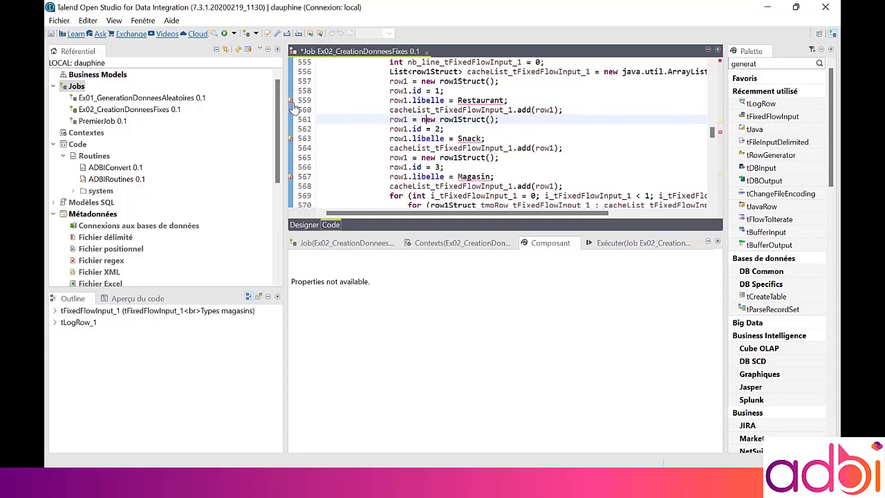
mouse_move(292, 103)
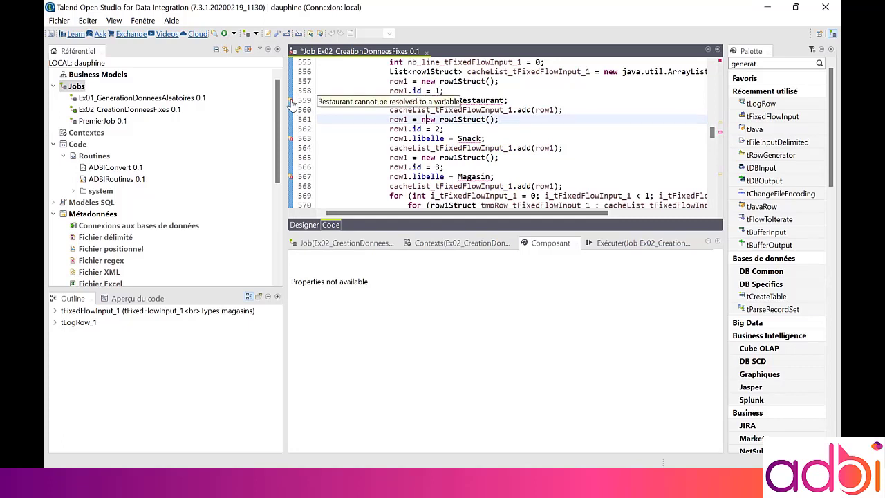
mouse_move(291, 140)
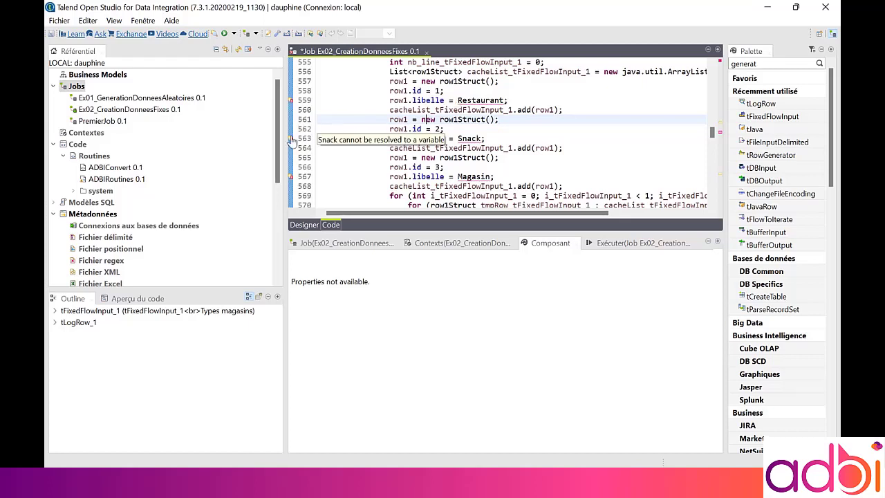
Step: Enclose the libelle values Restaurant, Snack and Magasin in double quotes in the tFixedFlowInput_1 values table
left_click(304, 225)
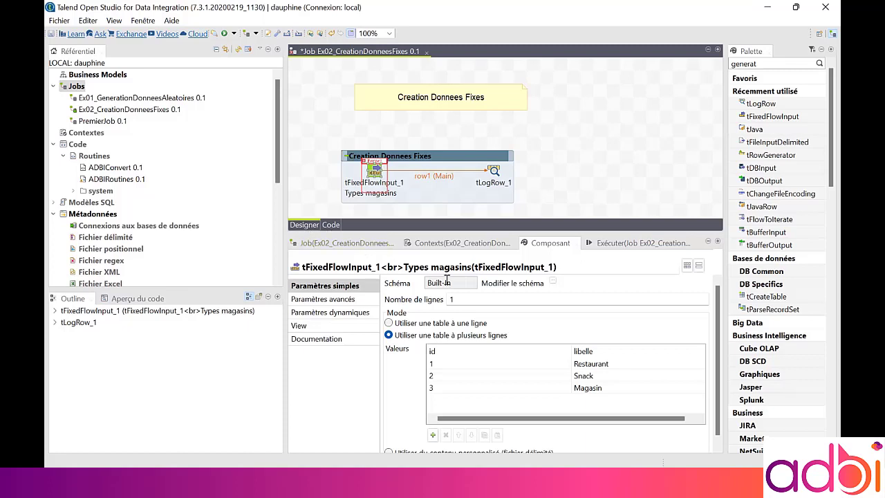
left_click(659, 365)
left_click(659, 364)
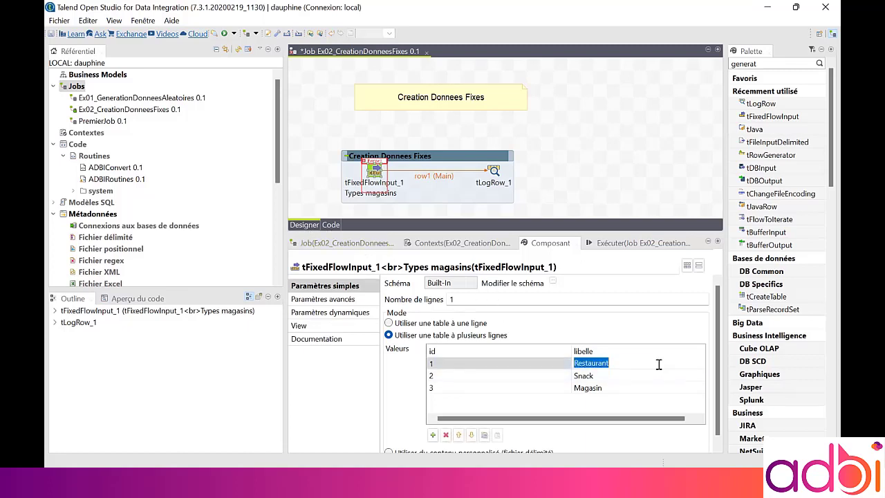
key("Home")
type("\"")
left_click(651, 375)
left_click(651, 376)
key("Home")
type("\"")
left_click(636, 385)
left_click(636, 384)
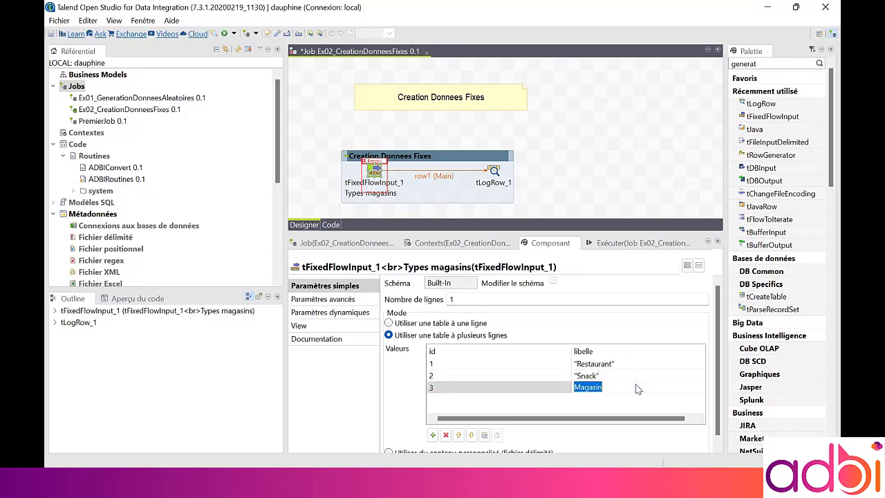
key("Home")
type("\"")
key("Return")
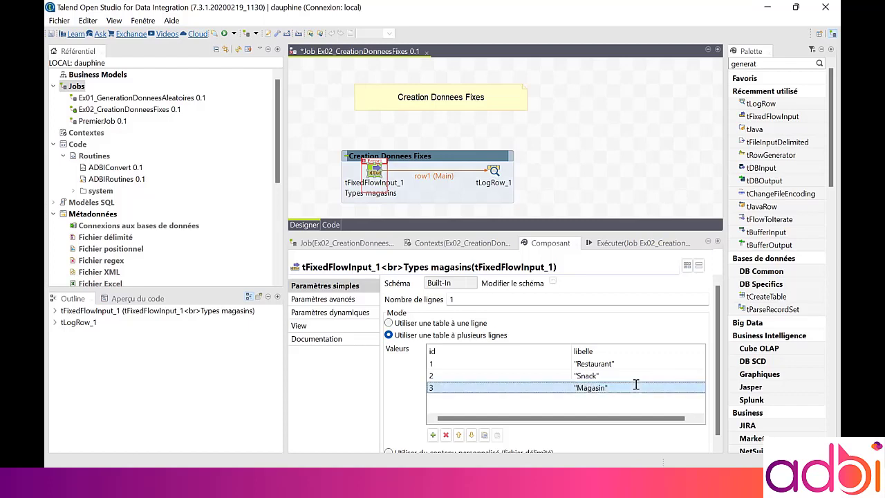
Step: Recheck the generated code for errors, then run the job Ex02_CreationDonneesFixes
left_click(332, 224)
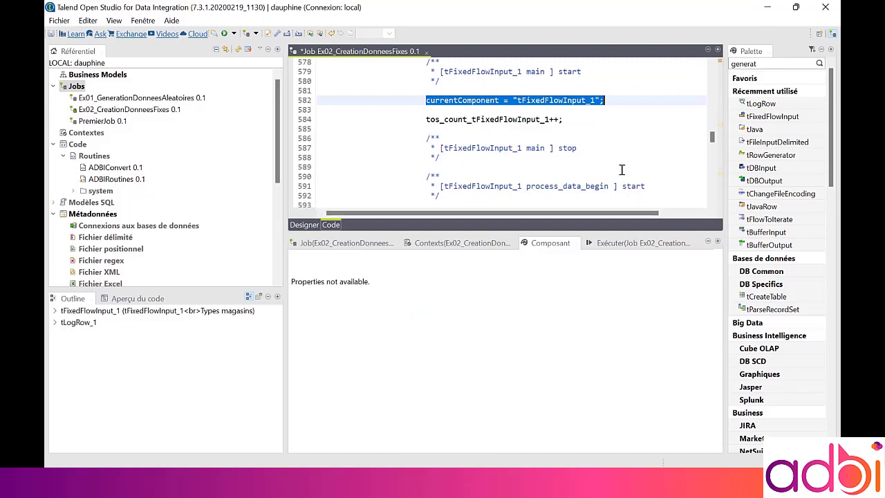
left_click(306, 224)
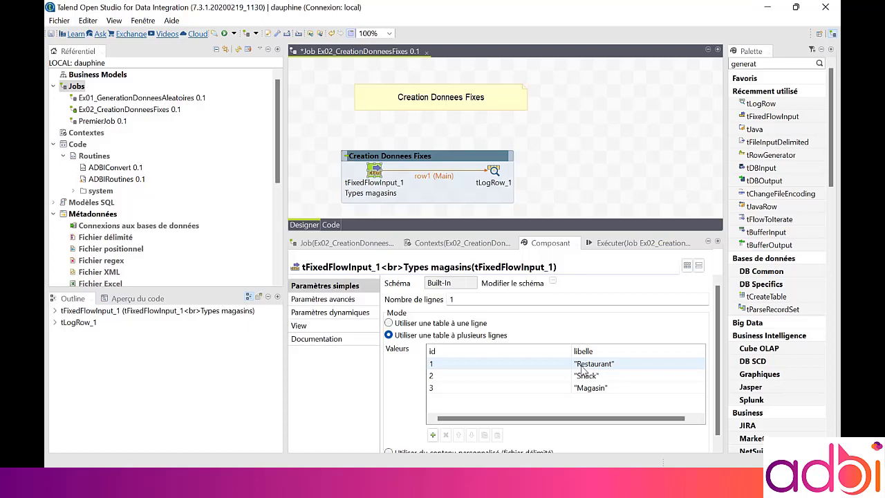
left_click(598, 242)
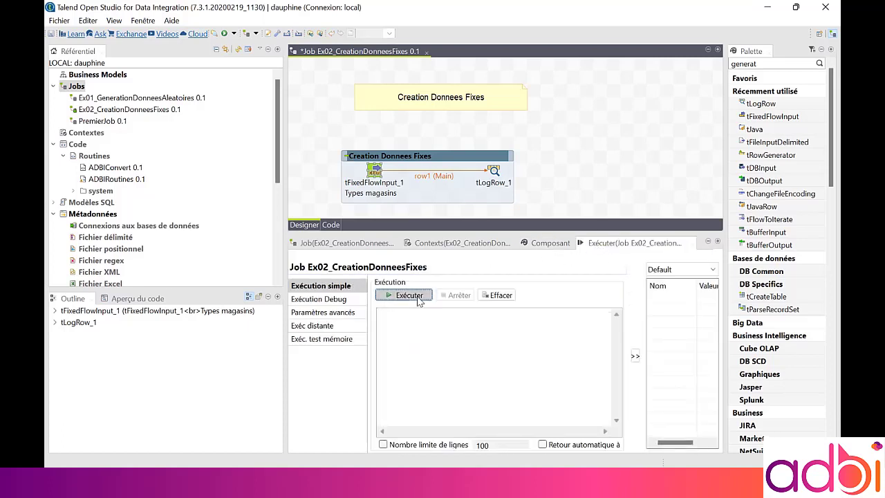
left_click(417, 298)
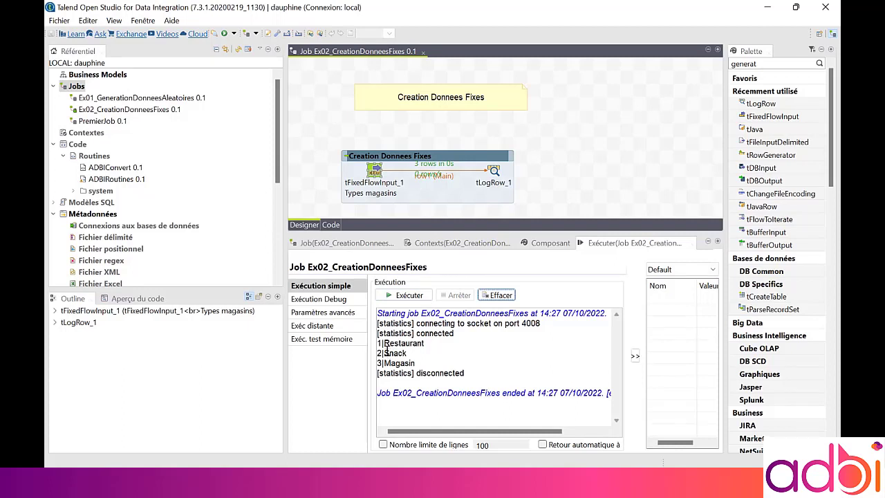
Step: Switch the tFixedFlowInput_1 input mode to "Utiliser du contenu personnalisé (fichier délimité)"
left_click(374, 176)
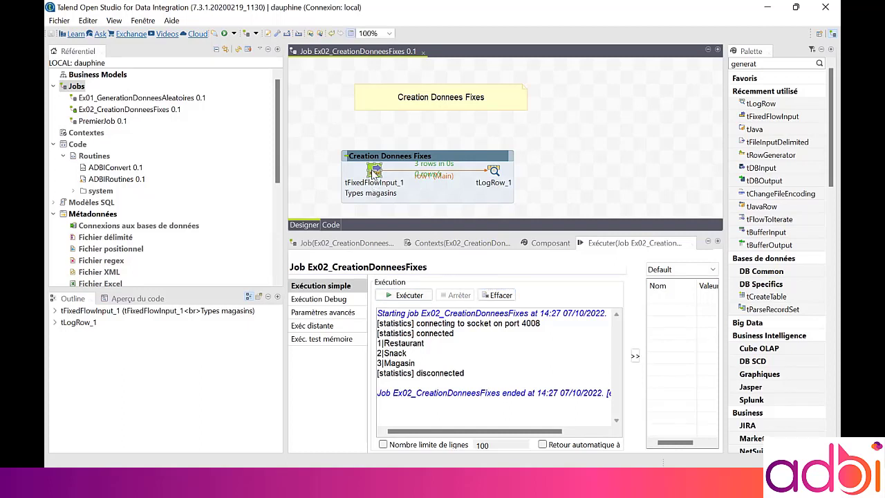
left_click(546, 242)
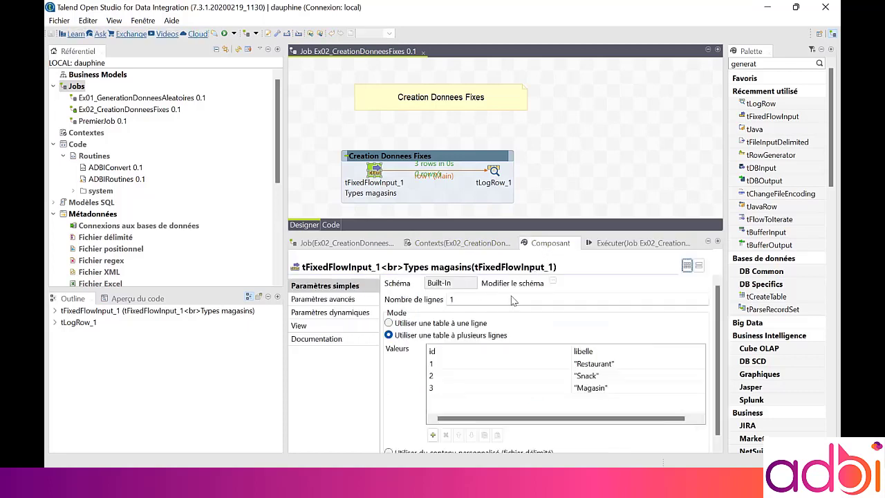
scroll(593, 415, "down", 1)
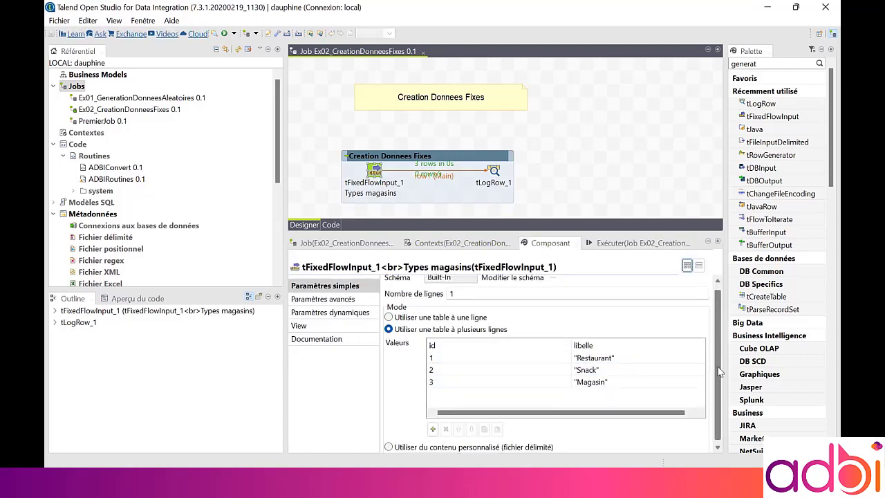
left_click(406, 448)
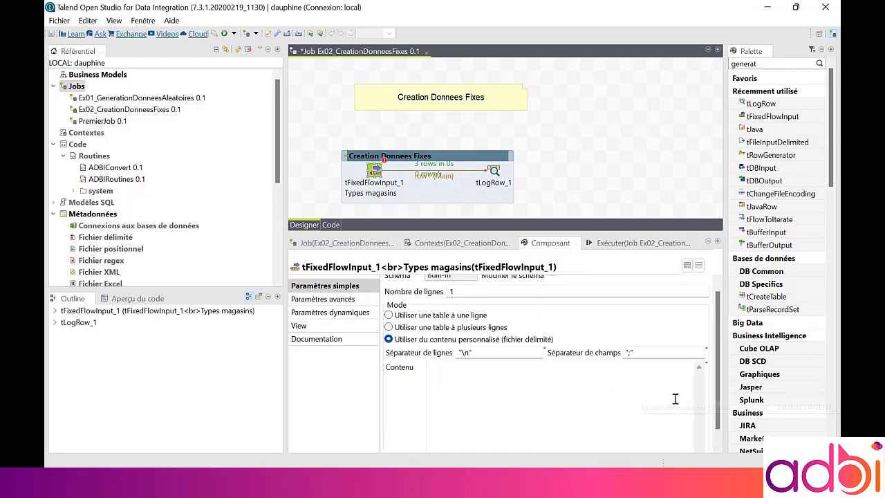
Step: Enter the custom content as three separate lines: 1;Restaurant, 2;Snack and 3;Magasin
left_click(575, 405)
type("1;Restaurant")
key("Return")
type("2;Snack")
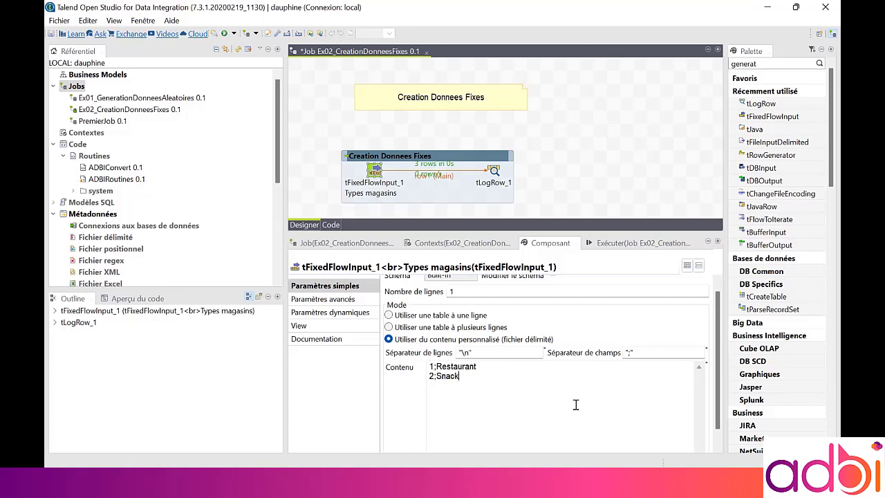
type(" 3;Magasin")
Step: Check the row and field separators of the delimited content, then run the job again
left_click(631, 353)
double_click(469, 353)
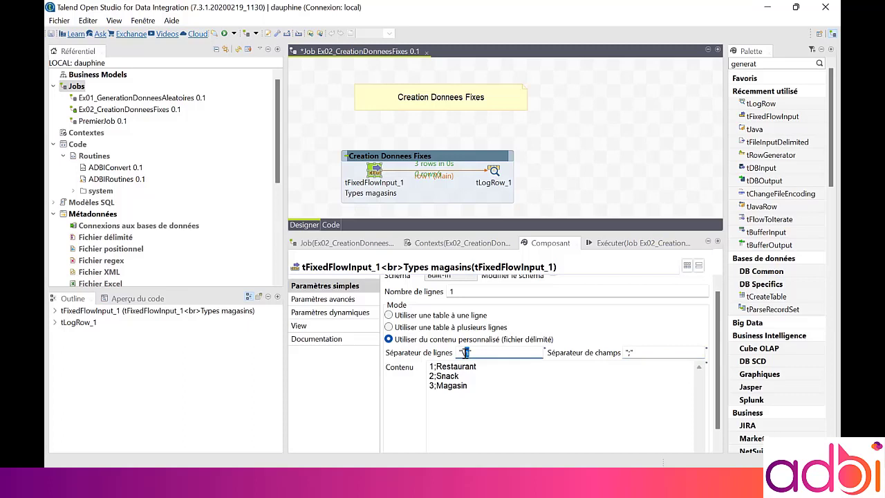
left_click(475, 353)
scroll(496, 359, "down", 1)
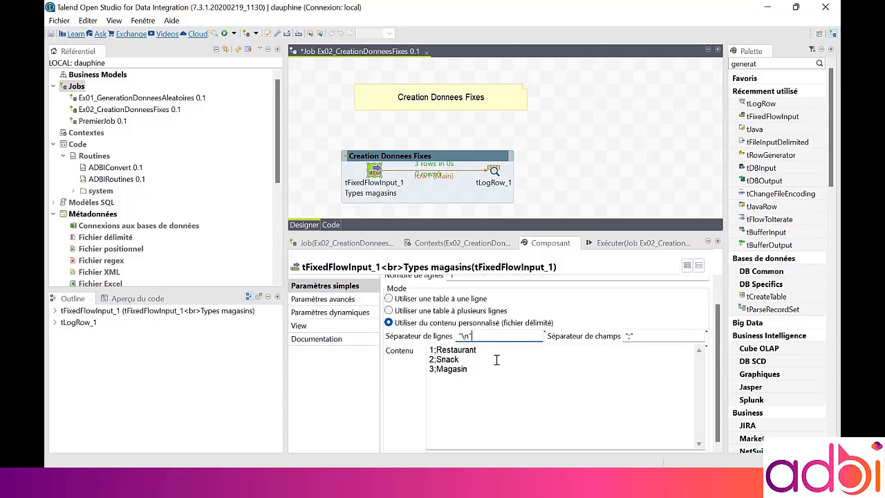
left_click(608, 244)
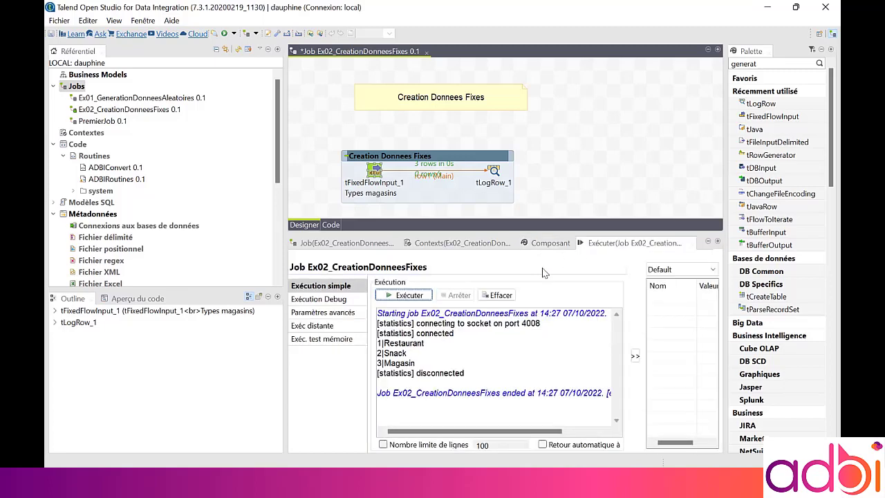
left_click(425, 295)
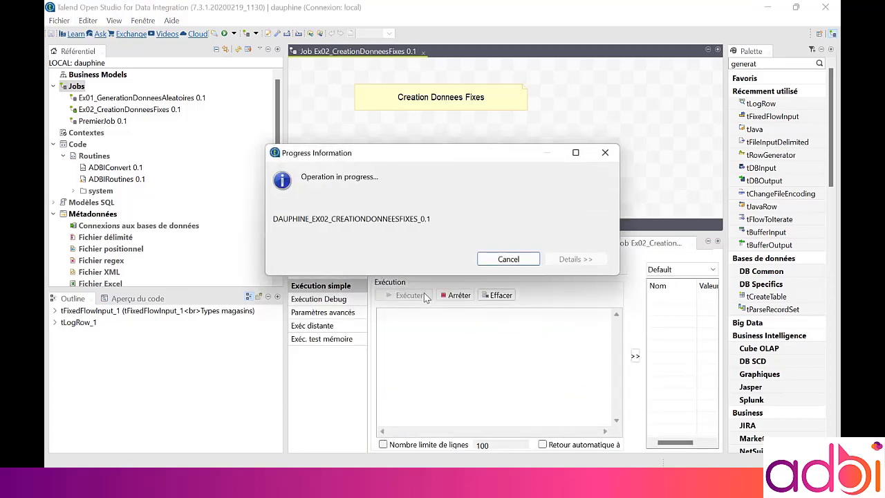